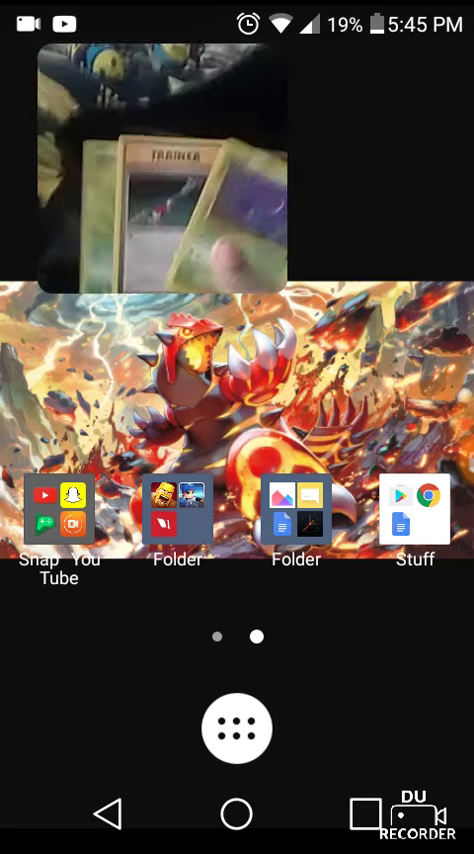
Expand the DU Recorder floating bubble on the right edge to show its pause/stop/camera menu.
{"action": "left_click", "coordinate": [440, 423]}
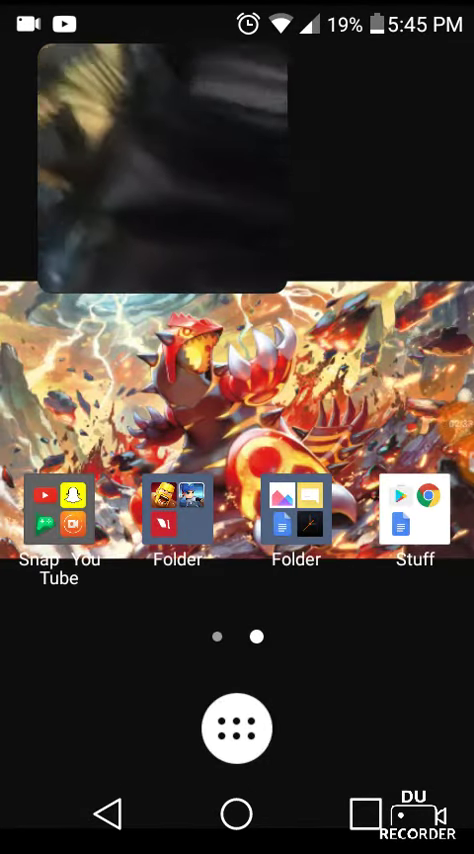
{"action": "left_click", "coordinate": [441, 423]}
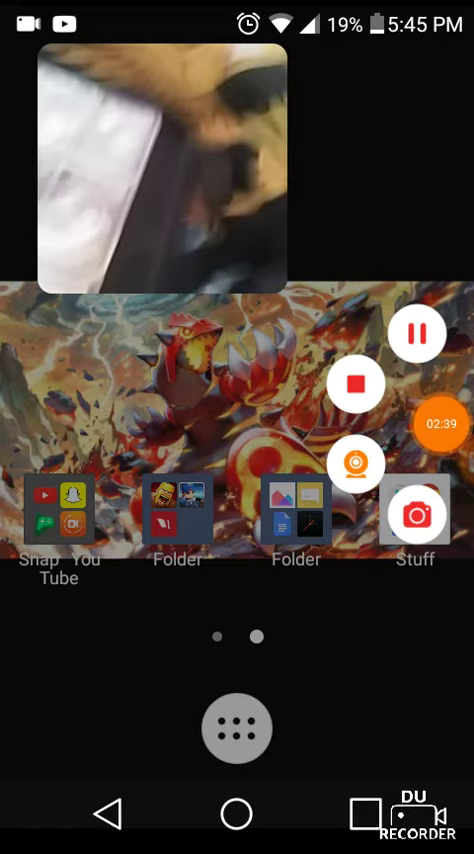
{"action": "left_click", "coordinate": [237, 650]}
{"action": "left_click", "coordinate": [441, 423]}
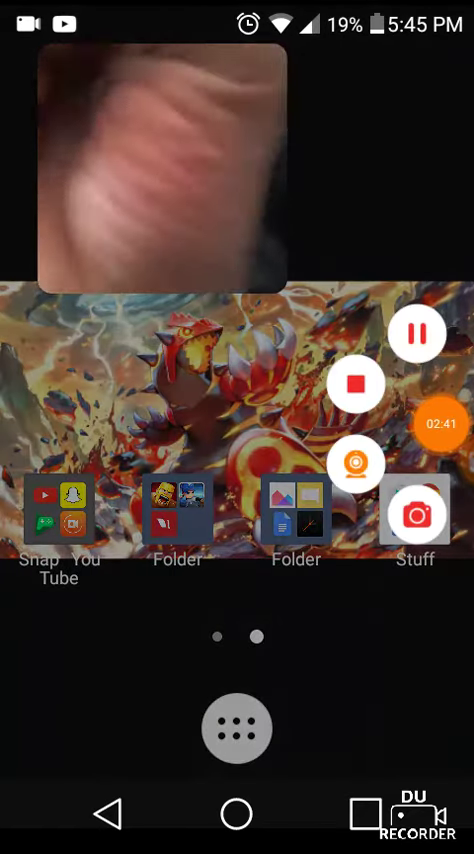